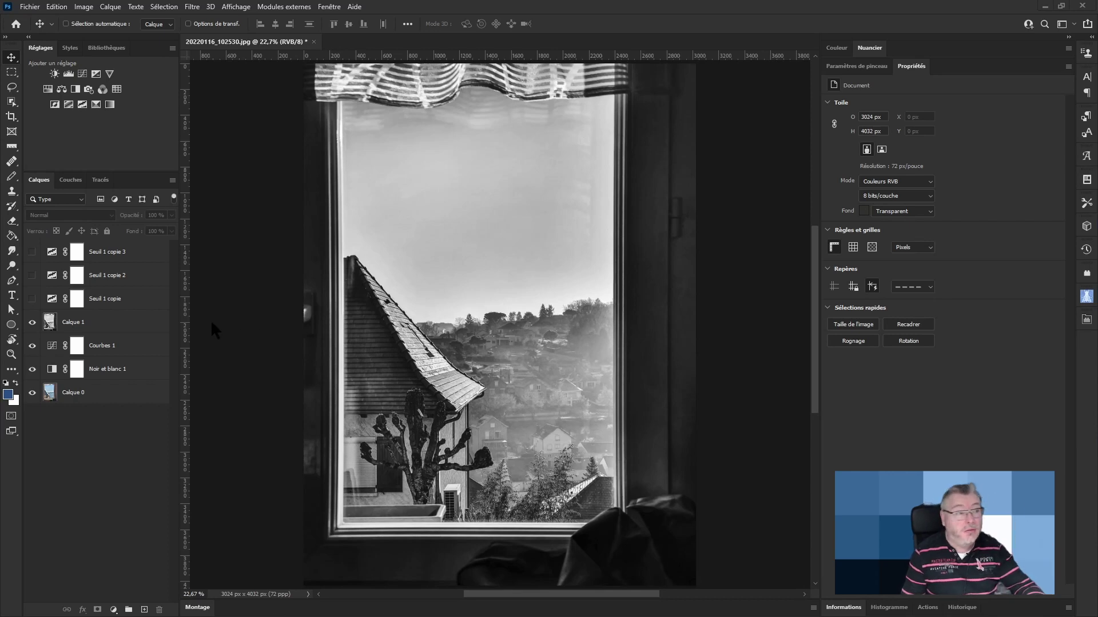
Hide Courbes 1, Noir et blanc 1 and Calque 1, then re-show only Noir et blanc 1.
click(32, 346)
click(32, 370)
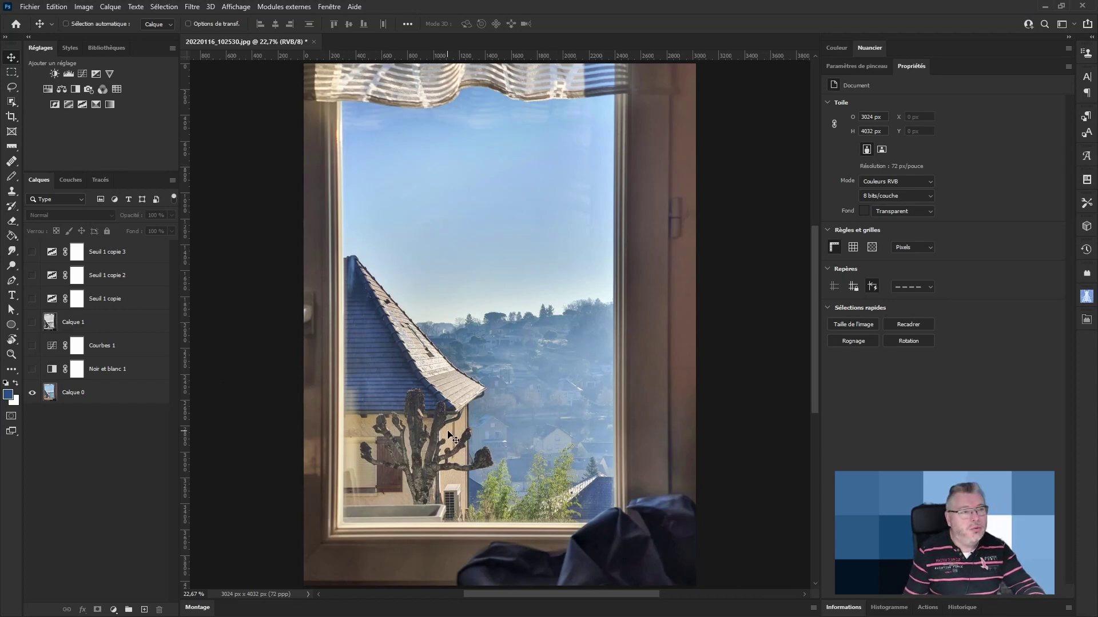
click(32, 369)
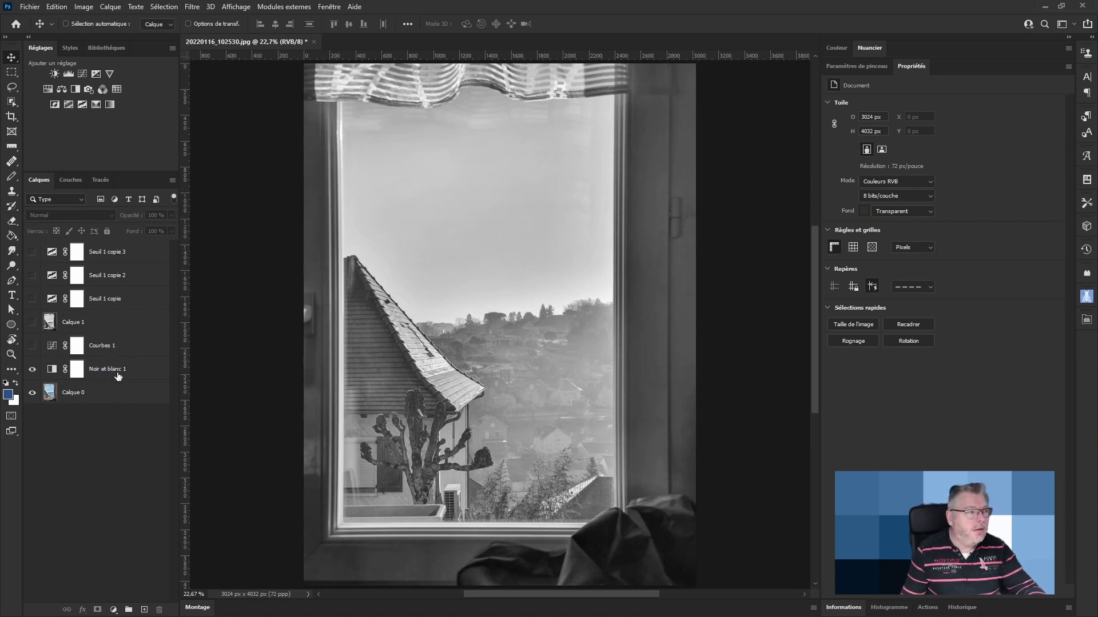
Re-enable Courbes 1 and the 65% Produit Calque 1 layer, reviewing each layer's settings.
click(94, 372)
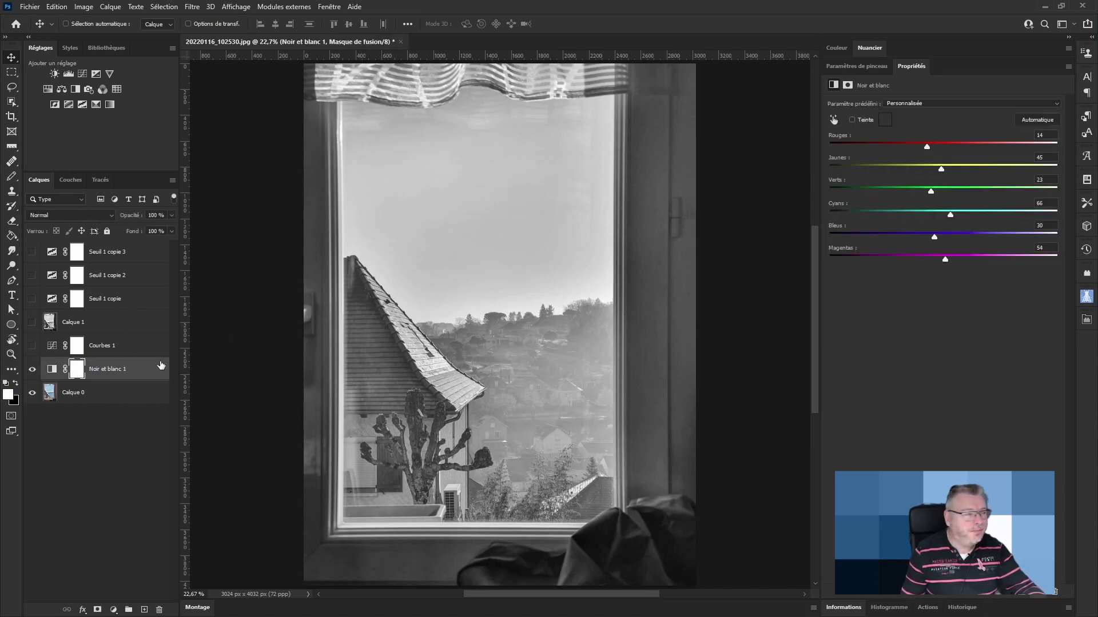
click(32, 346)
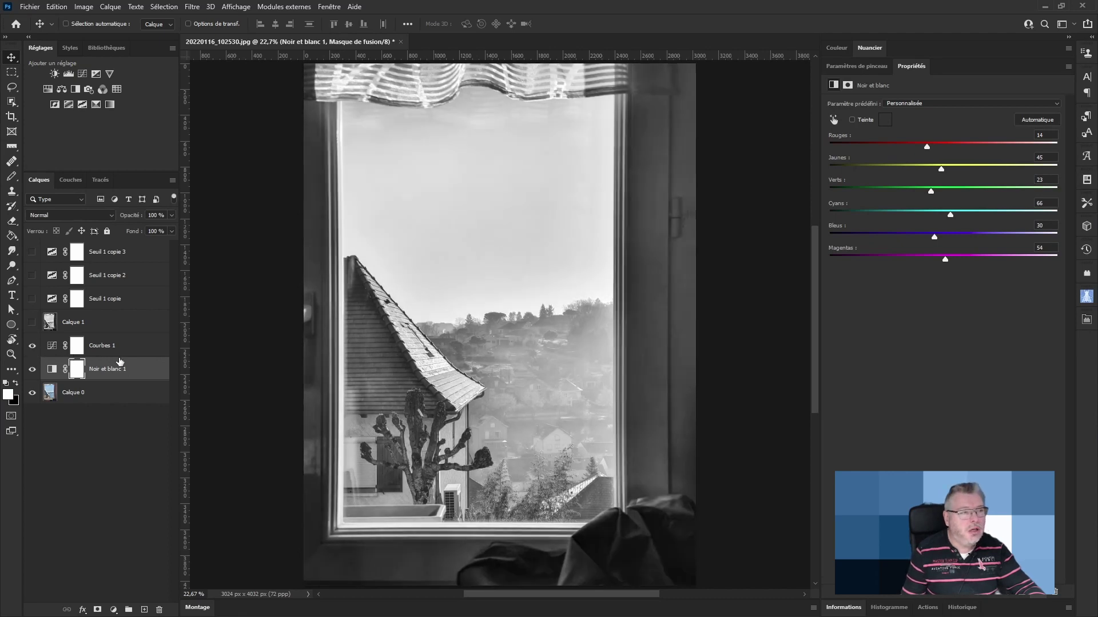
click(135, 356)
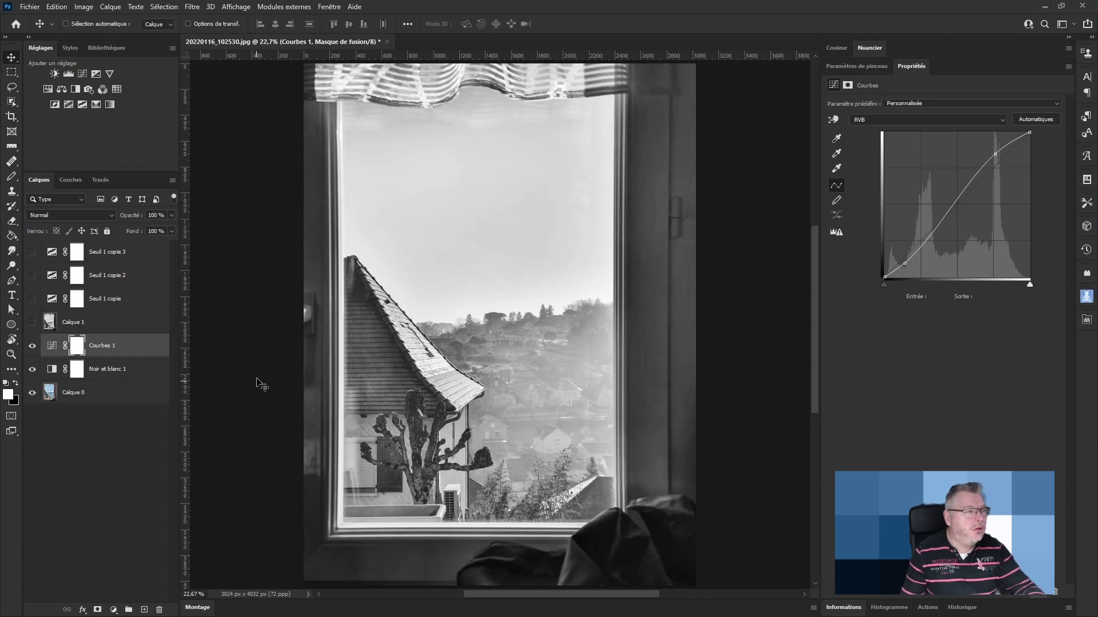
click(32, 323)
click(116, 330)
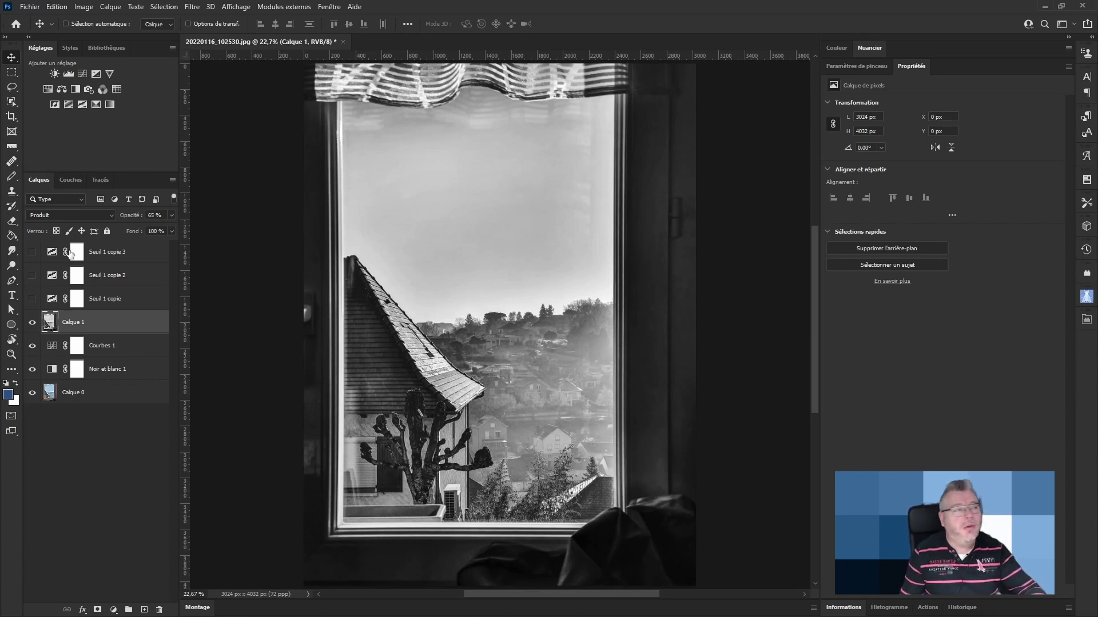
Select Seuil 1 copie 3 to display its level-8 threshold histogram.
click(141, 255)
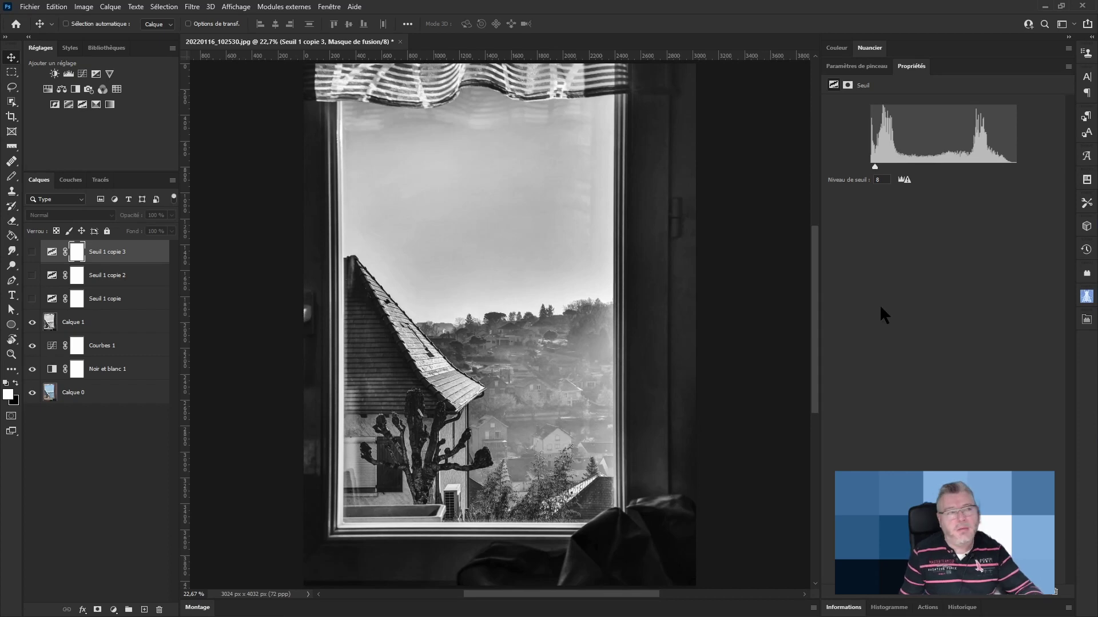
Compare Seuil 1 copie 3 on and off against the photo, then show Seuil 1 copie 2 instead.
click(32, 252)
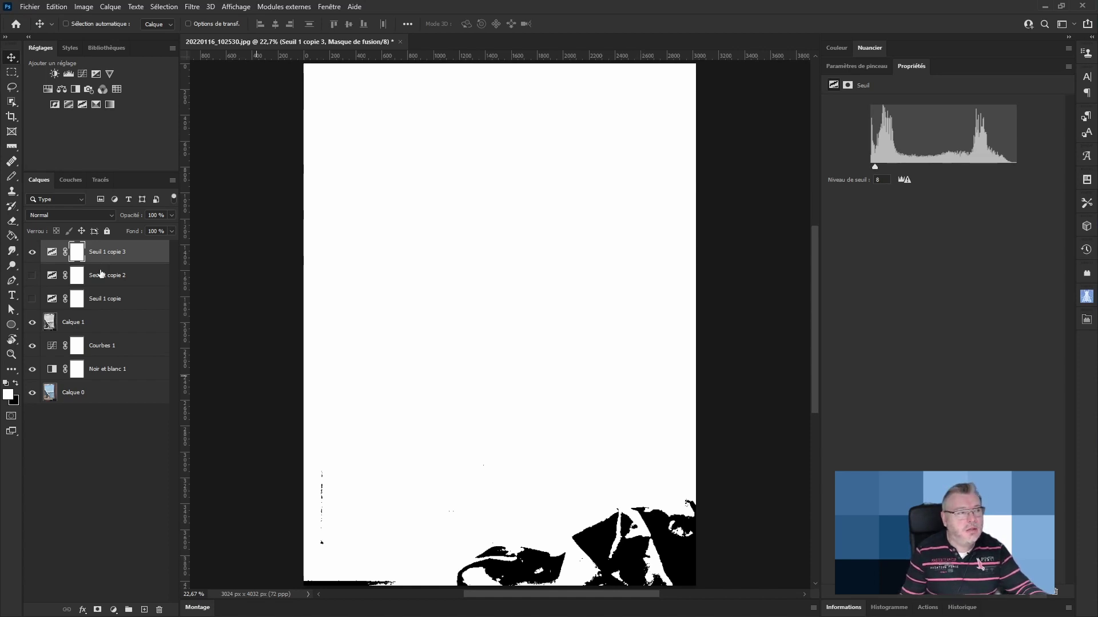
click(33, 254)
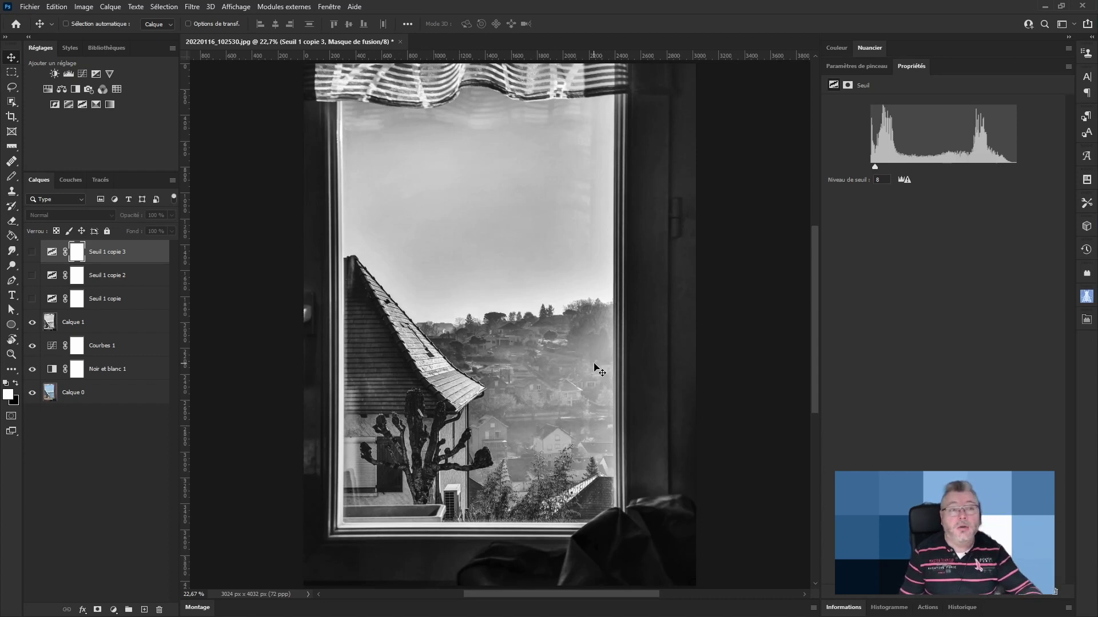
click(33, 253)
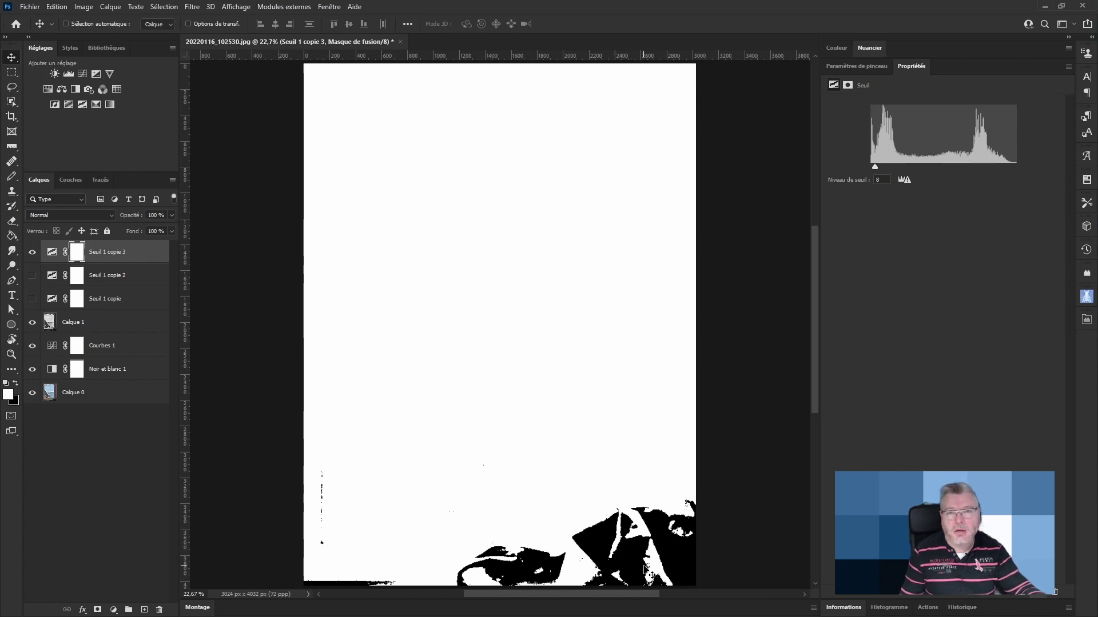
click(32, 252)
click(32, 276)
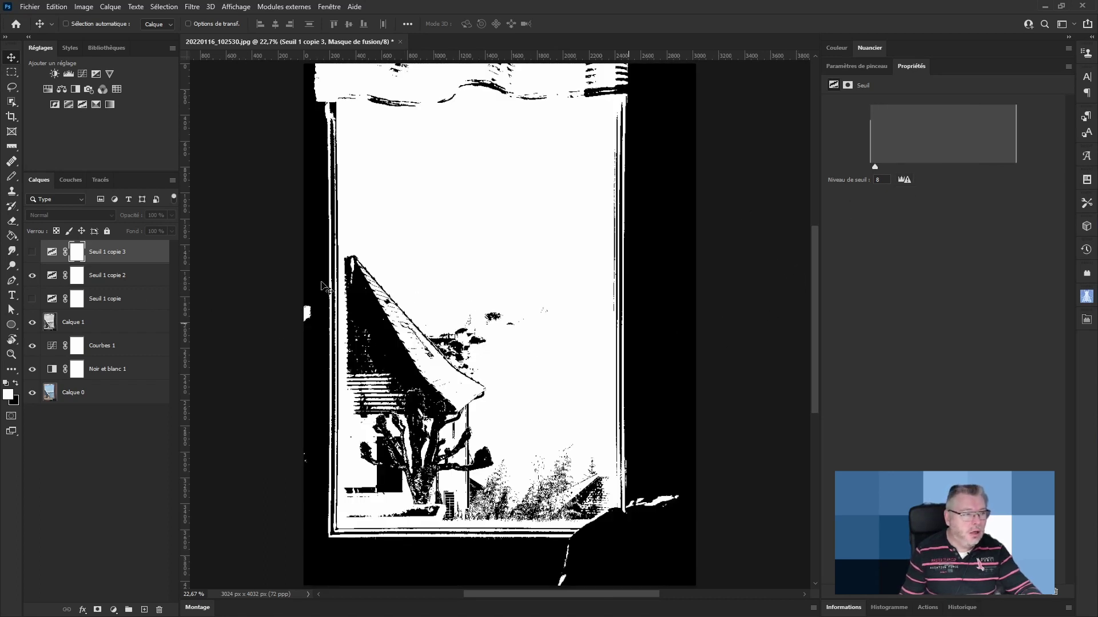
Compare the level-63 Seuil 1 copie 2 threshold on and off, then show Seuil 1 copie instead.
click(114, 278)
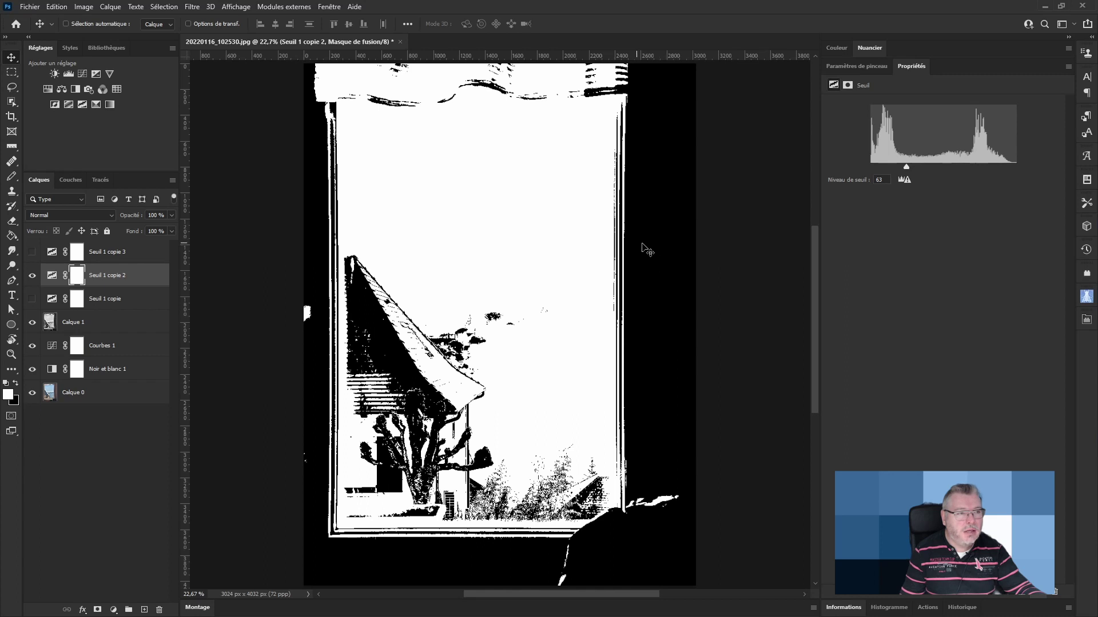
click(32, 276)
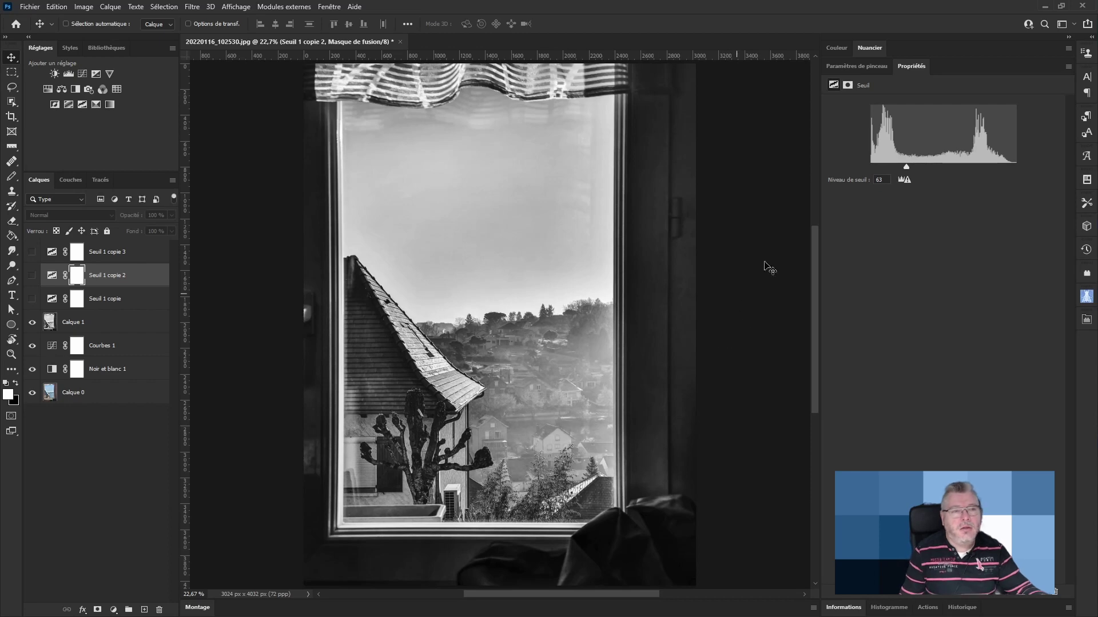
click(32, 275)
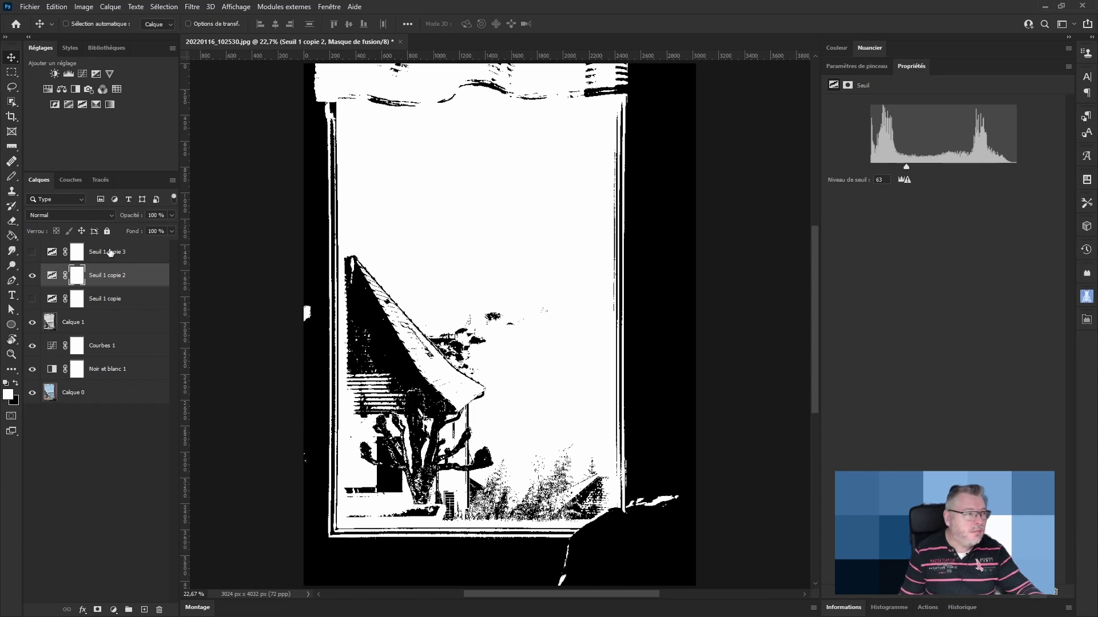
click(33, 279)
click(32, 299)
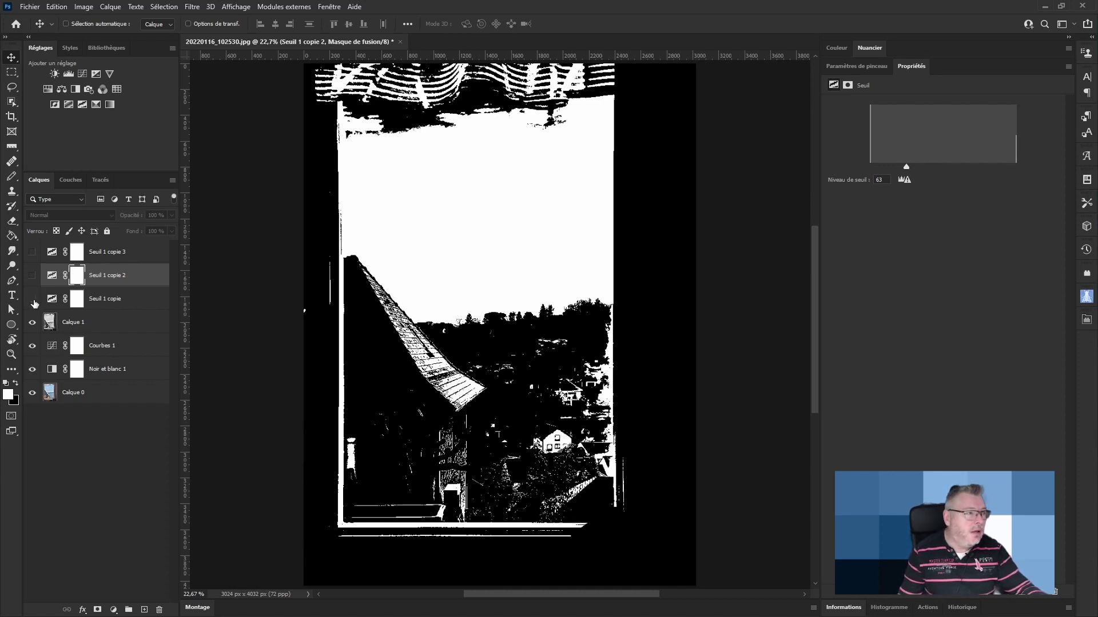
Turn off the Seuil 1 copie threshold layer's visibility.
click(32, 299)
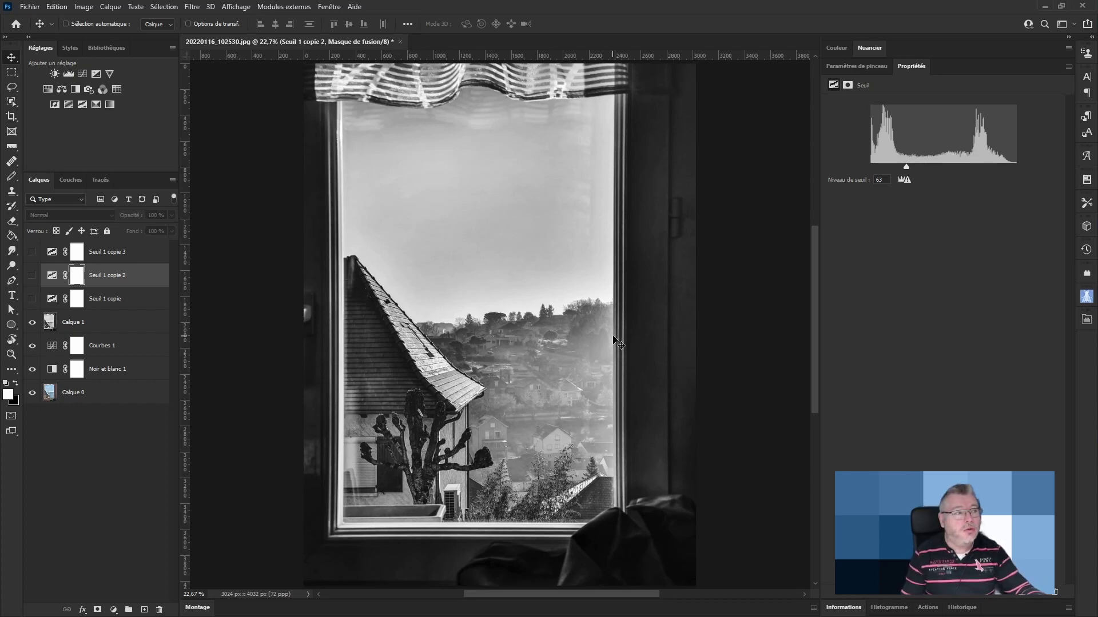
drag(32, 324, 32, 370)
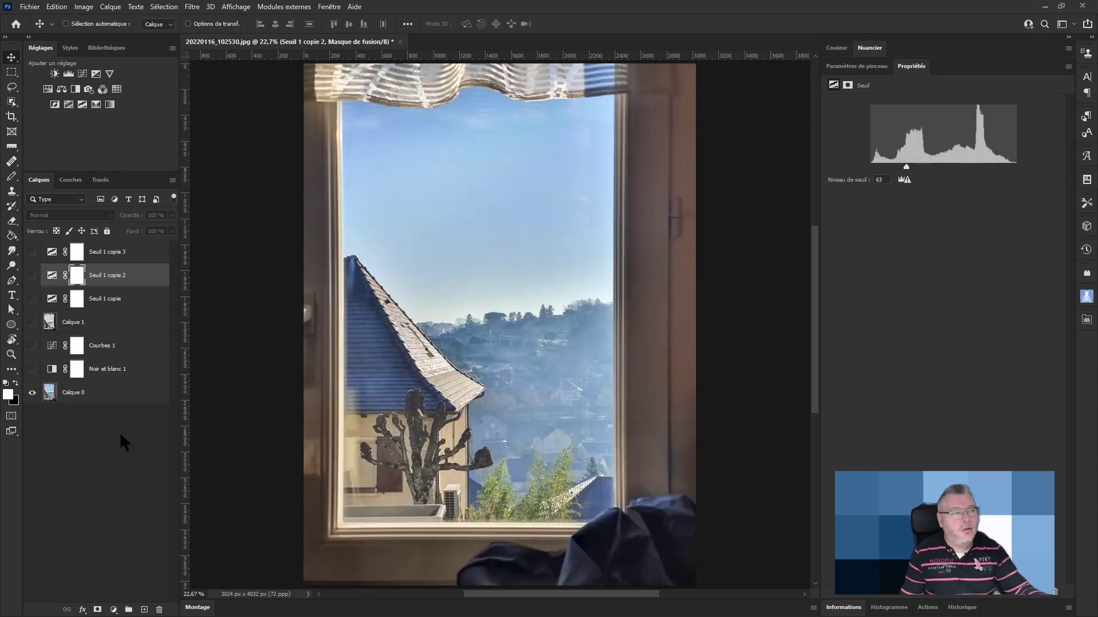
drag(32, 322, 32, 370)
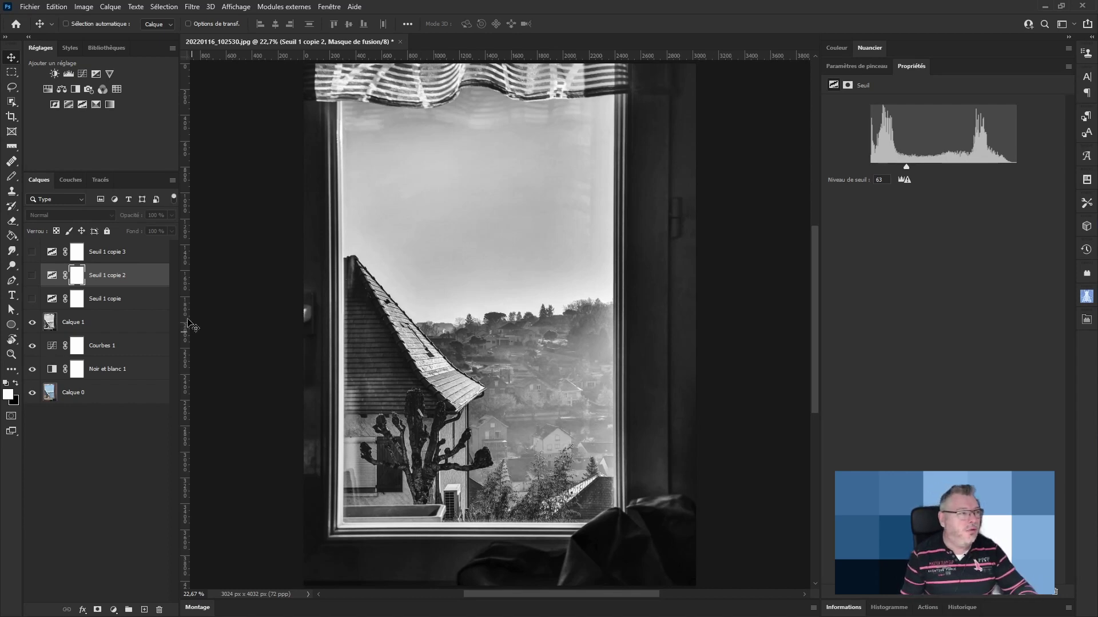
click(31, 252)
click(31, 253)
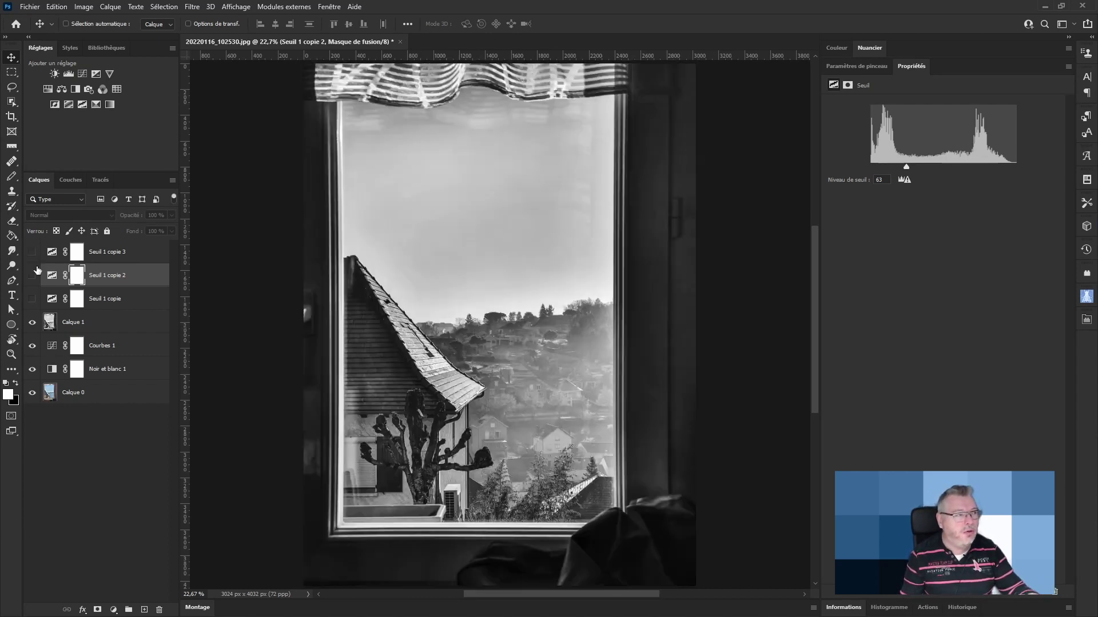
click(32, 275)
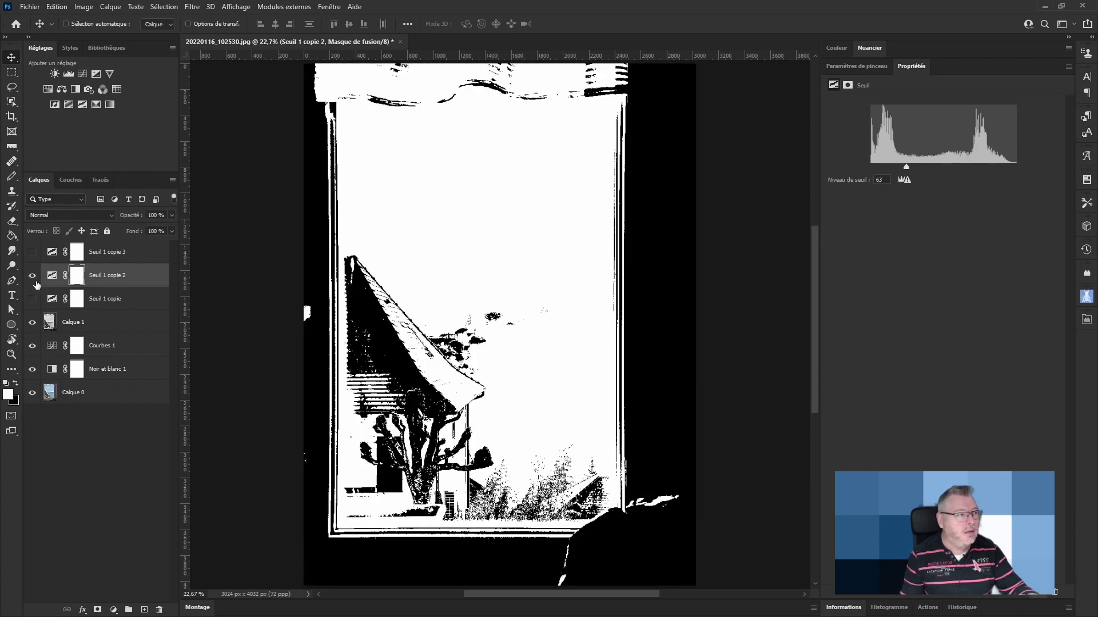
click(32, 276)
click(32, 299)
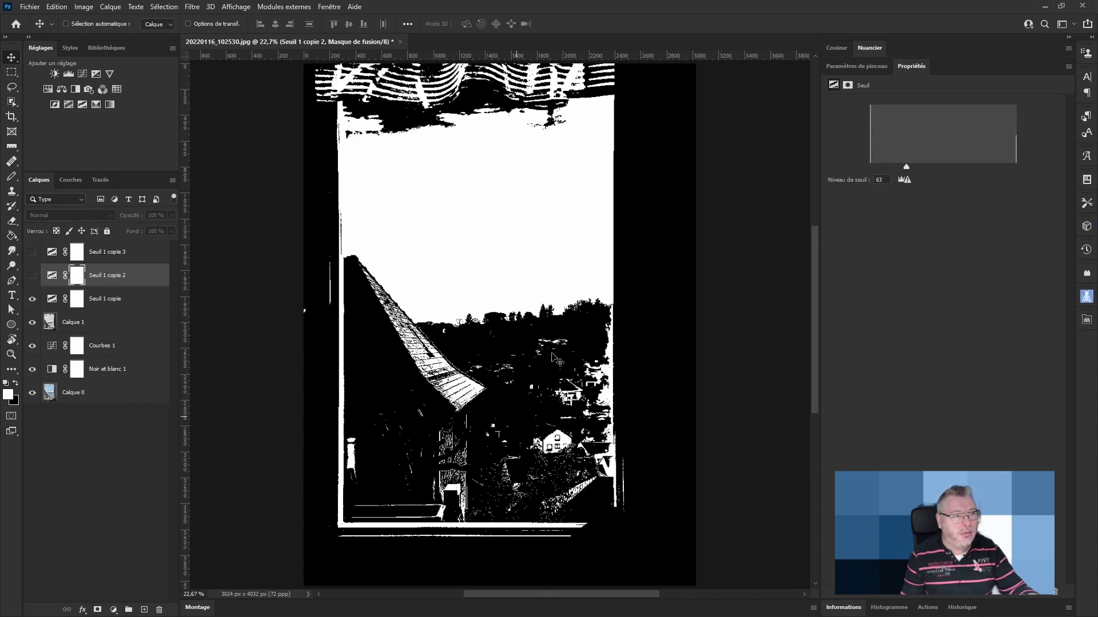
click(32, 299)
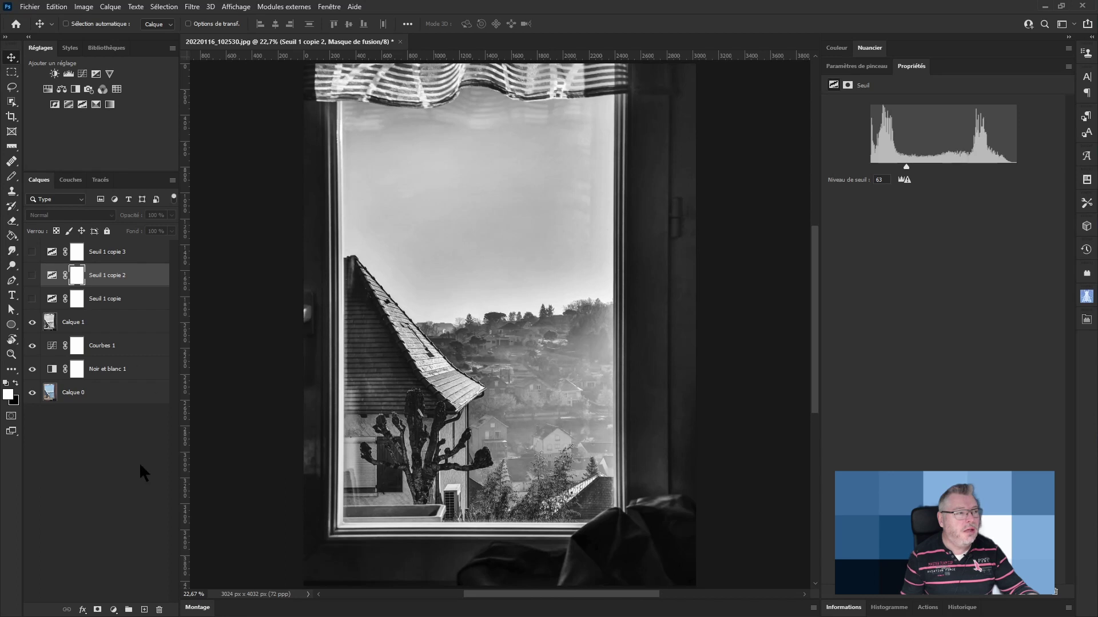